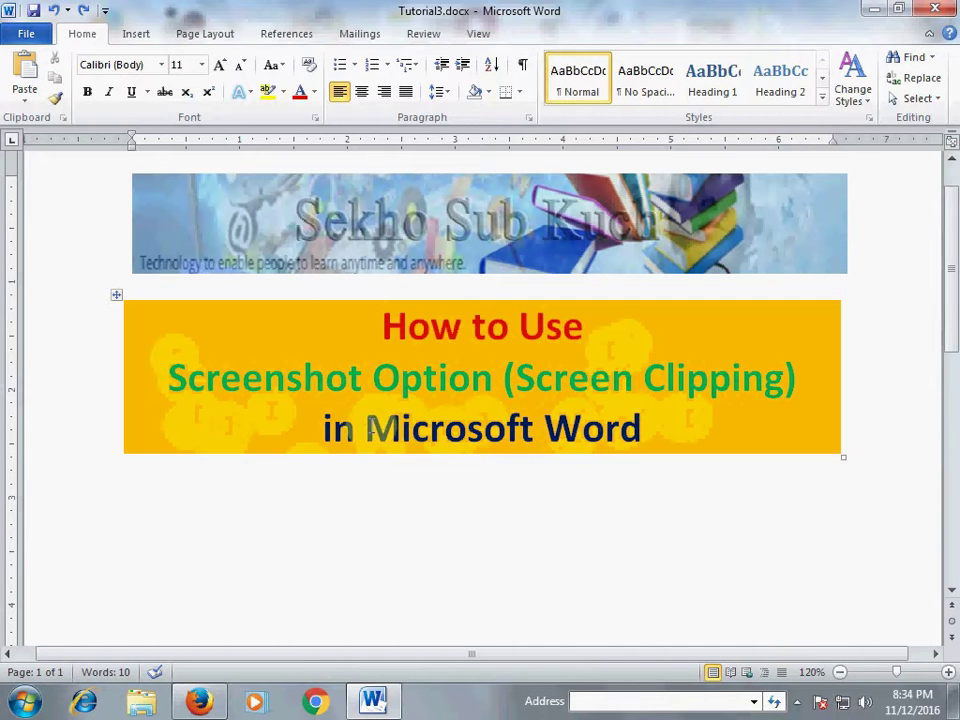
Step: Put the cursor on the blank line beneath the orange title banner
{"action": "left_click", "coordinate": [171, 510]}
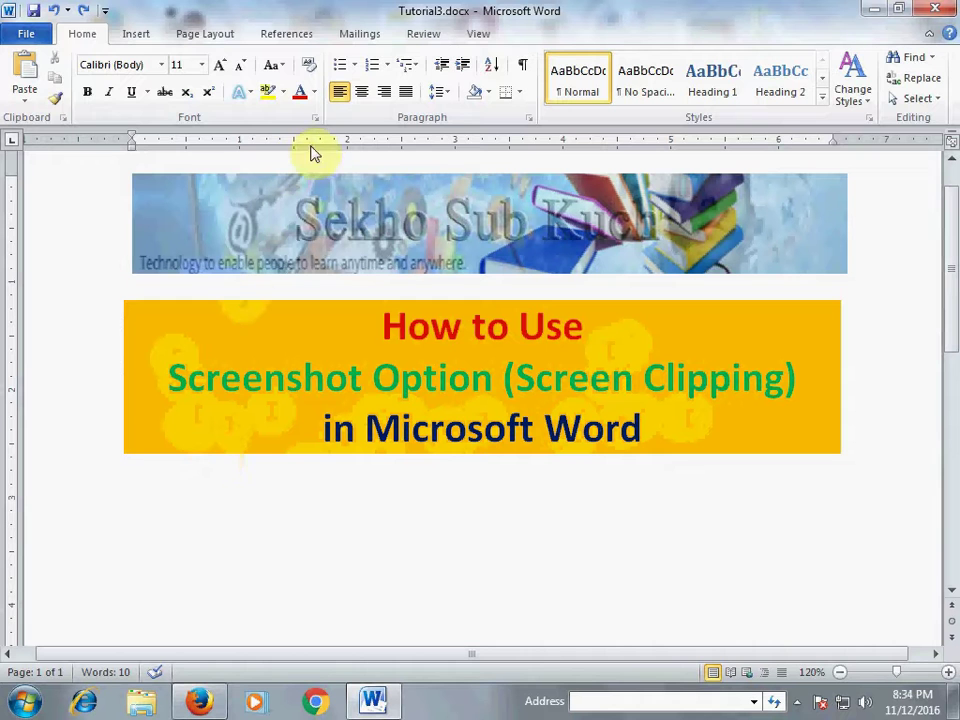
Step: Launch Screen Clipping from the Insert tab's Screenshot menu
{"action": "left_click", "coordinate": [142, 40]}
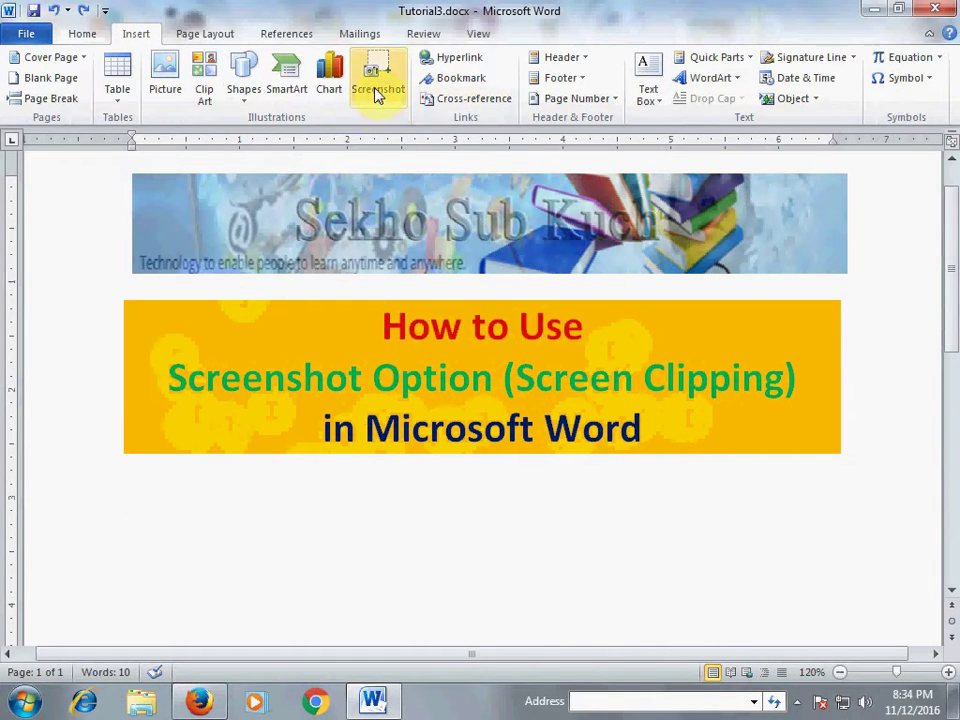
{"action": "left_click", "coordinate": [388, 106]}
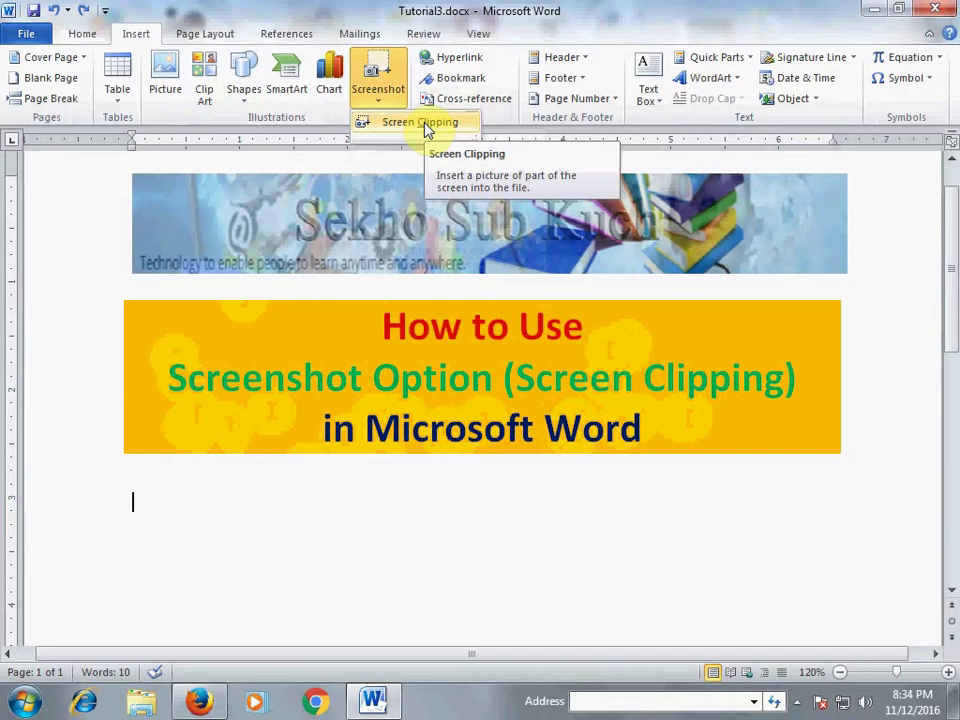
{"action": "left_click", "coordinate": [426, 130]}
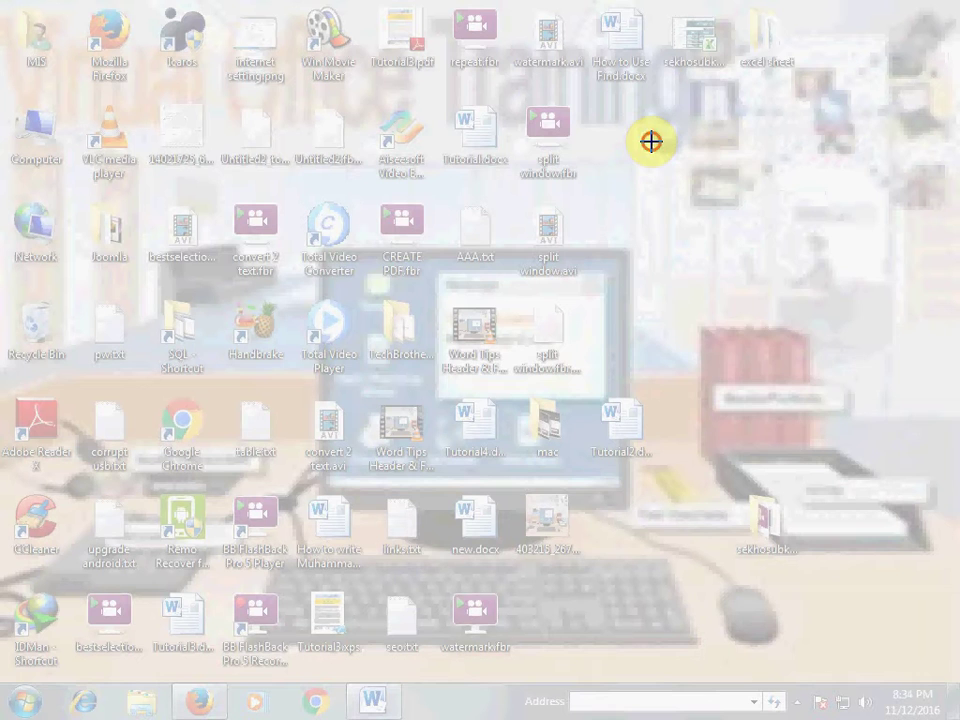
Step: Clip the desktop's office scene with red binders into the document
{"action": "mouse_move", "coordinate": [652, 142]}
{"action": "left_mouse_down"}
{"action": "mouse_move", "coordinate": [896, 441]}
{"action": "mouse_move", "coordinate": [910, 480]}
{"action": "mouse_move", "coordinate": [945, 480]}
{"action": "left_mouse_up"}
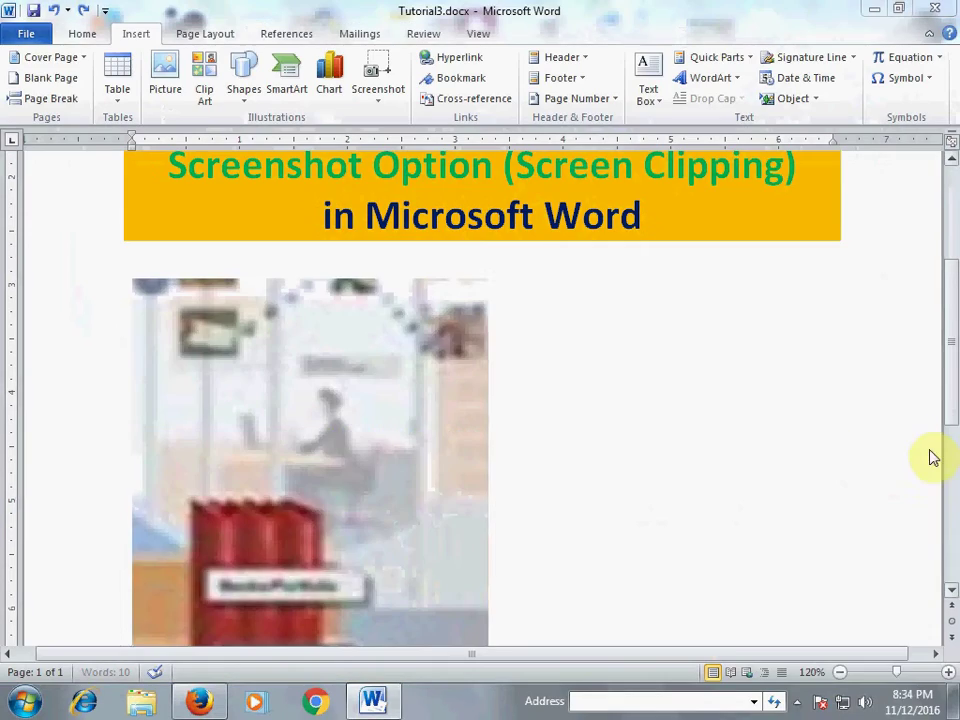
Step: Show the Picture Tools Format ribbon for the 3.75" by 3.3" clipped picture
{"action": "scroll", "coordinate": [676, 468], "scroll_direction": "down", "scroll_amount": 2}
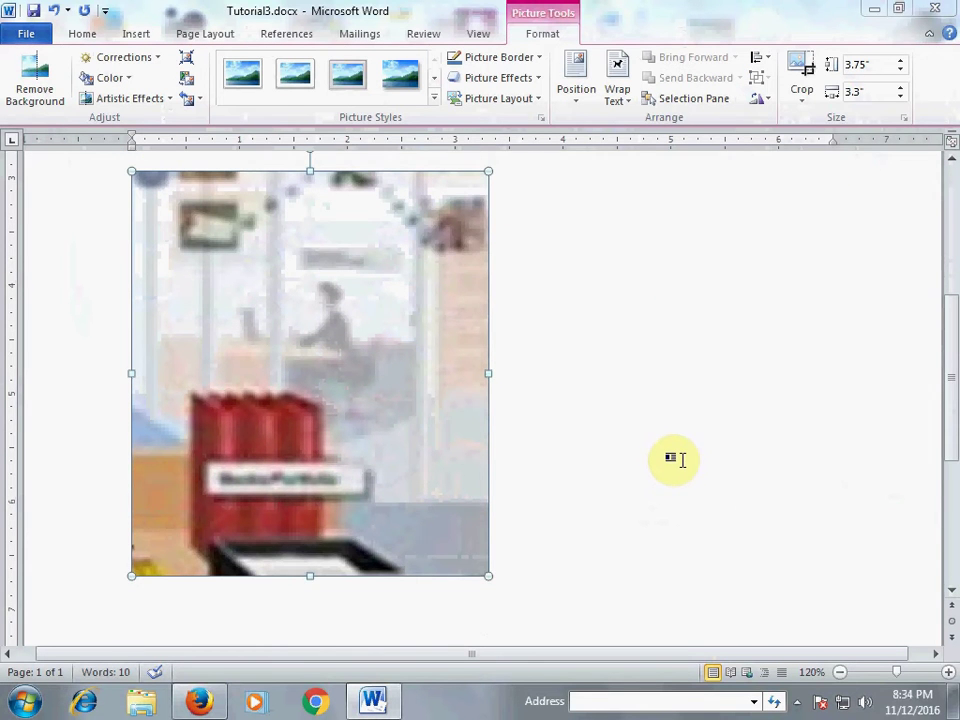
{"action": "scroll", "coordinate": [683, 458], "scroll_direction": "up", "scroll_amount": 1}
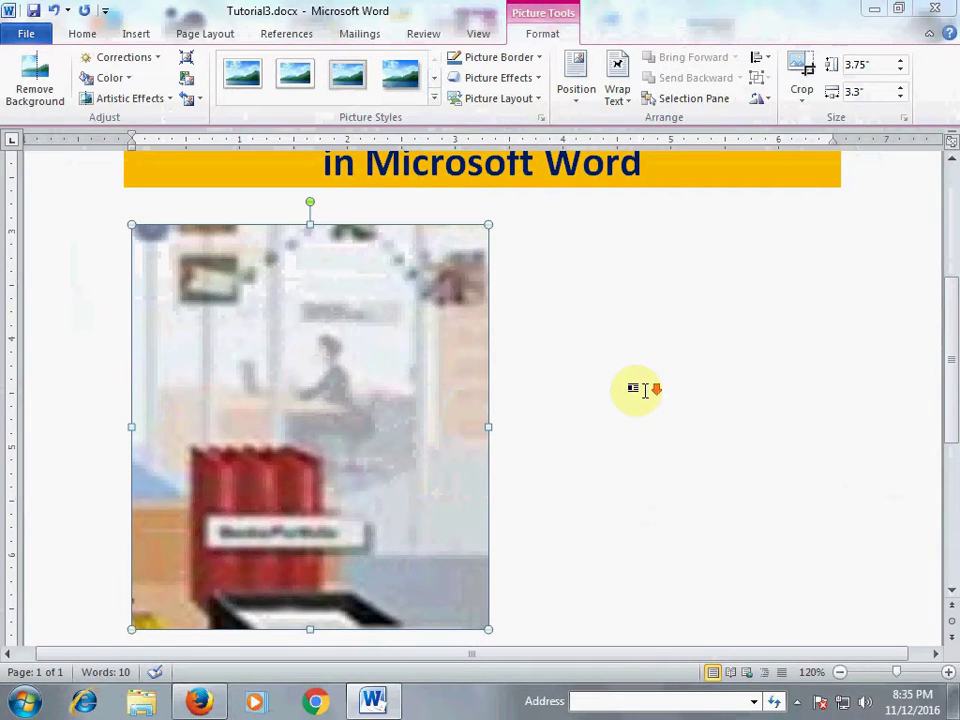
{"action": "scroll", "coordinate": [640, 385], "scroll_direction": "down", "scroll_amount": 1}
{"action": "scroll", "coordinate": [600, 354], "scroll_direction": "up", "scroll_amount": 1}
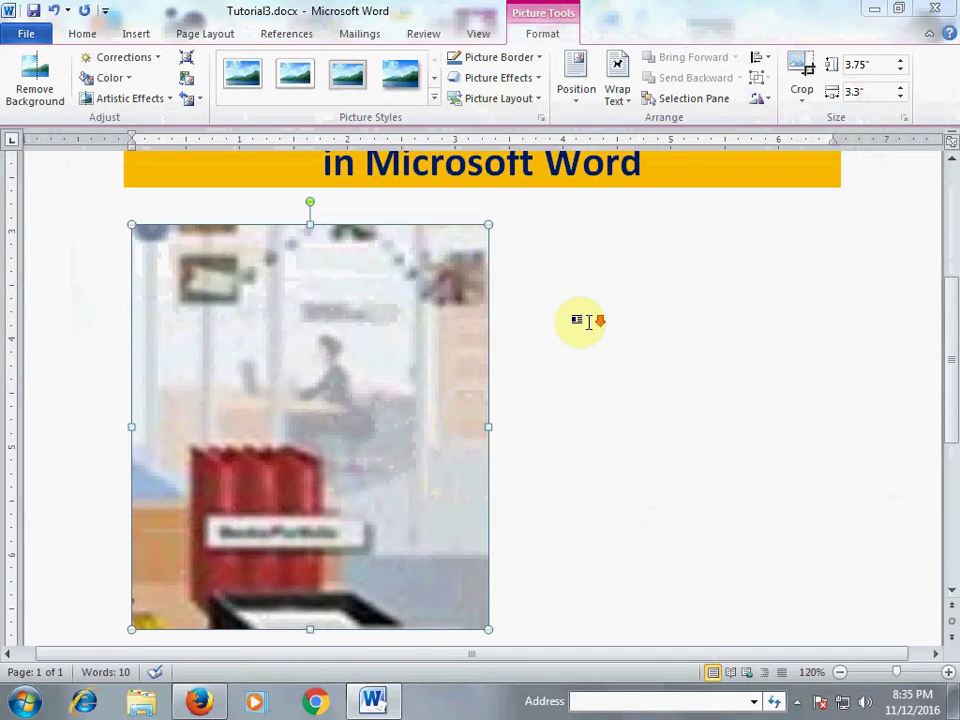
{"action": "scroll", "coordinate": [580, 320], "scroll_direction": "down", "scroll_amount": 1}
{"action": "scroll", "coordinate": [580, 320], "scroll_direction": "up", "scroll_amount": 1}
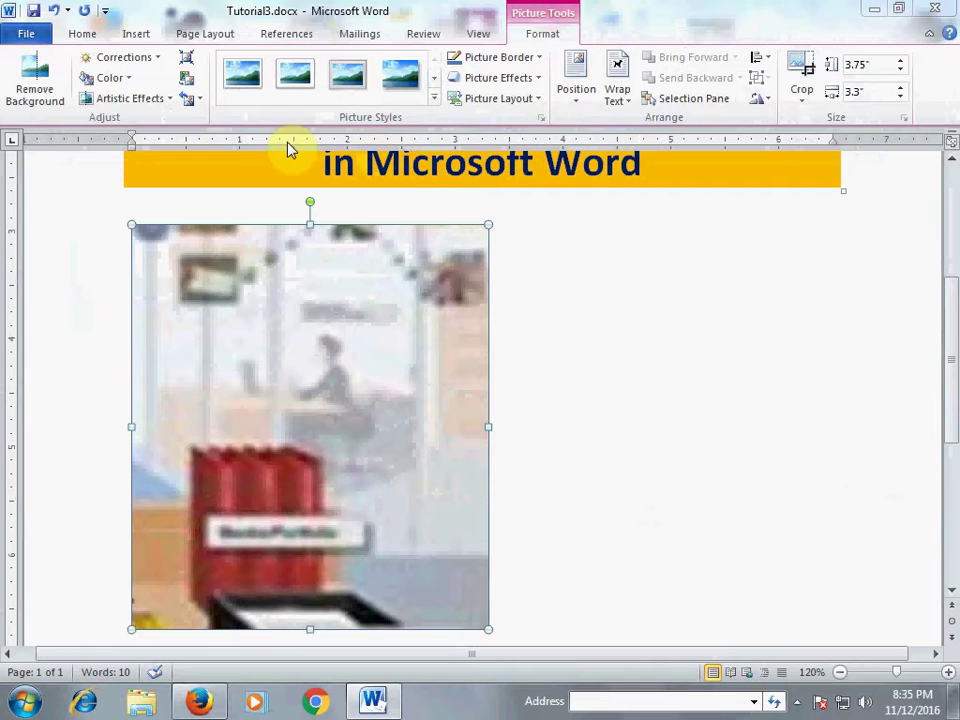
{"action": "left_click", "coordinate": [135, 34]}
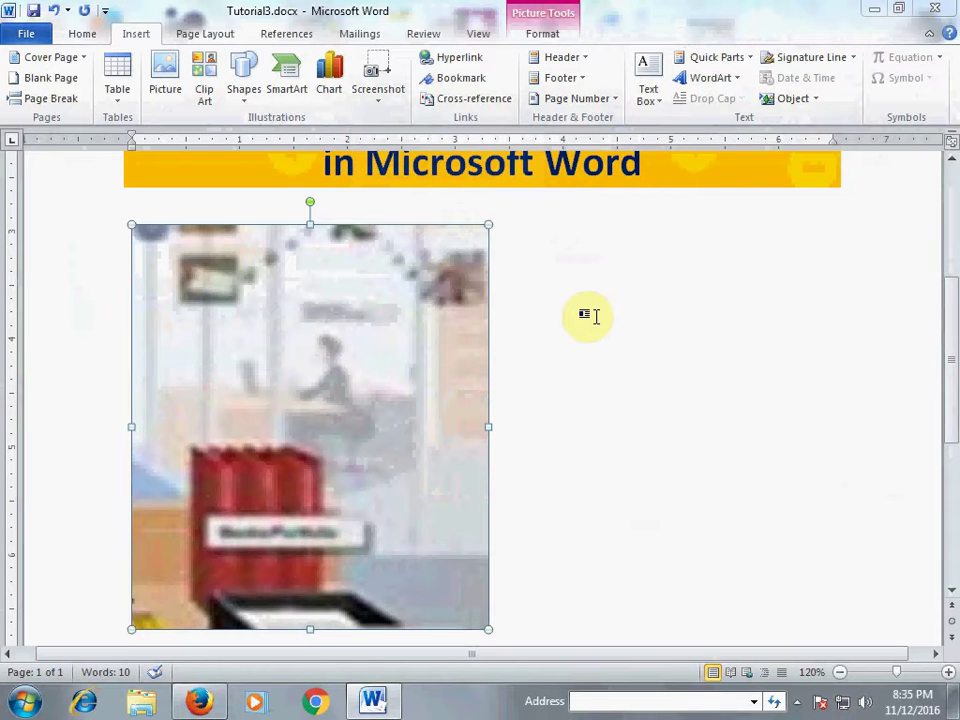
{"action": "scroll", "coordinate": [587, 316], "scroll_direction": "down", "scroll_amount": 1}
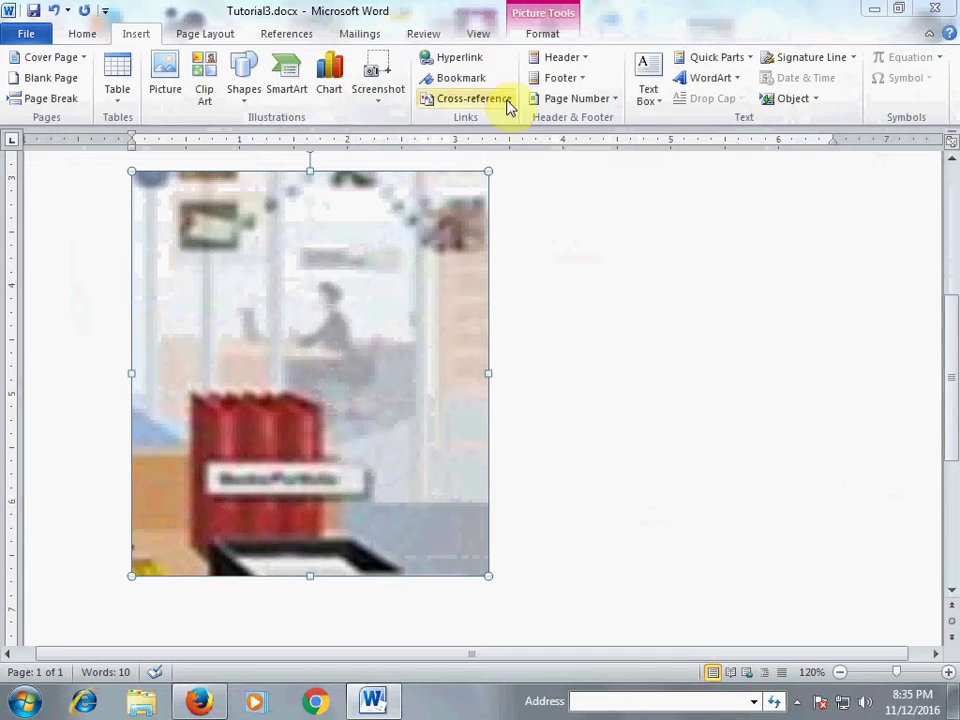
{"action": "left_click", "coordinate": [555, 40]}
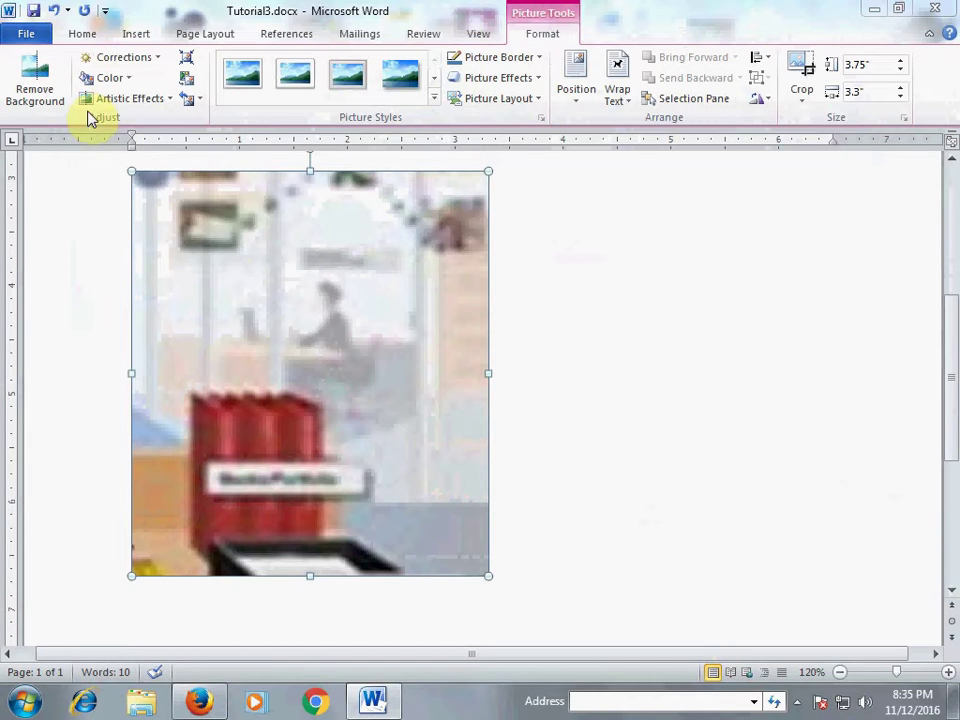
{"action": "left_click", "coordinate": [165, 104]}
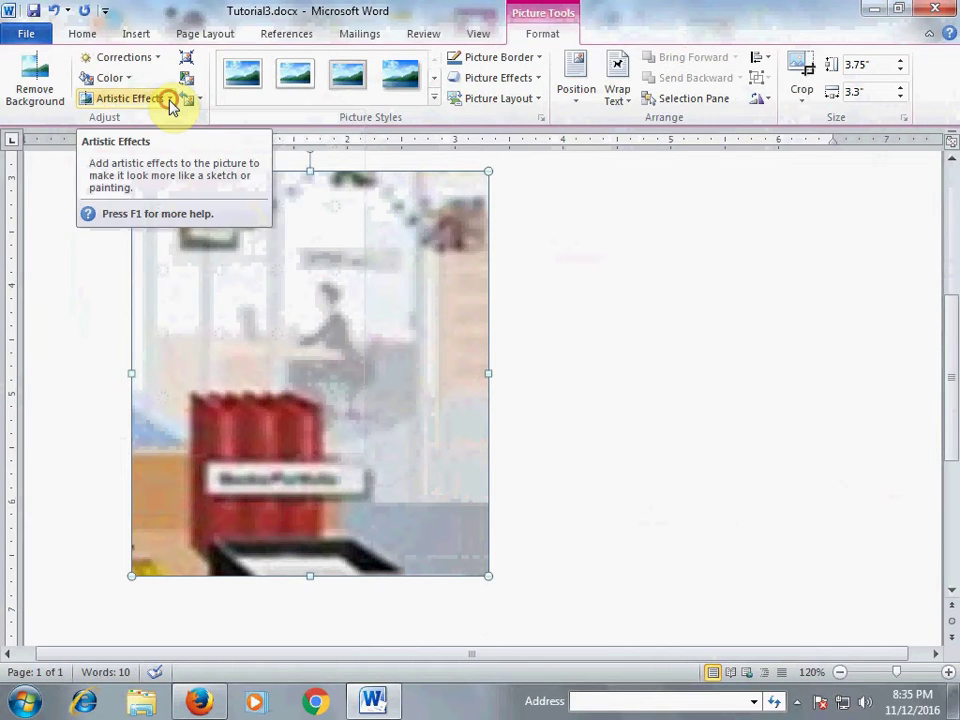
{"action": "left_click", "coordinate": [170, 104]}
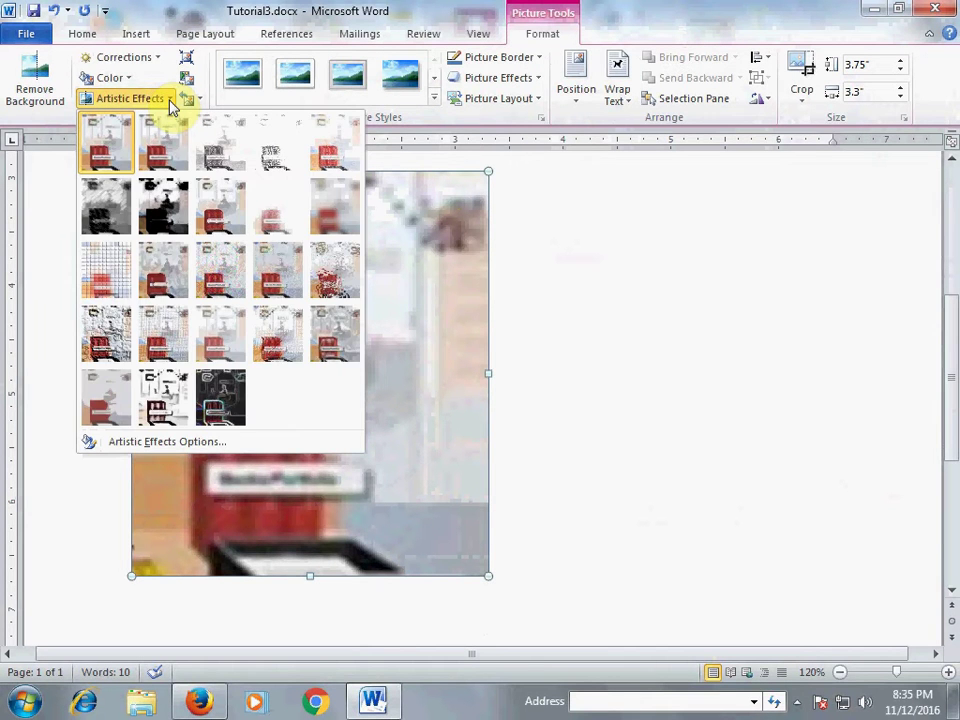
{"action": "left_click", "coordinate": [222, 225]}
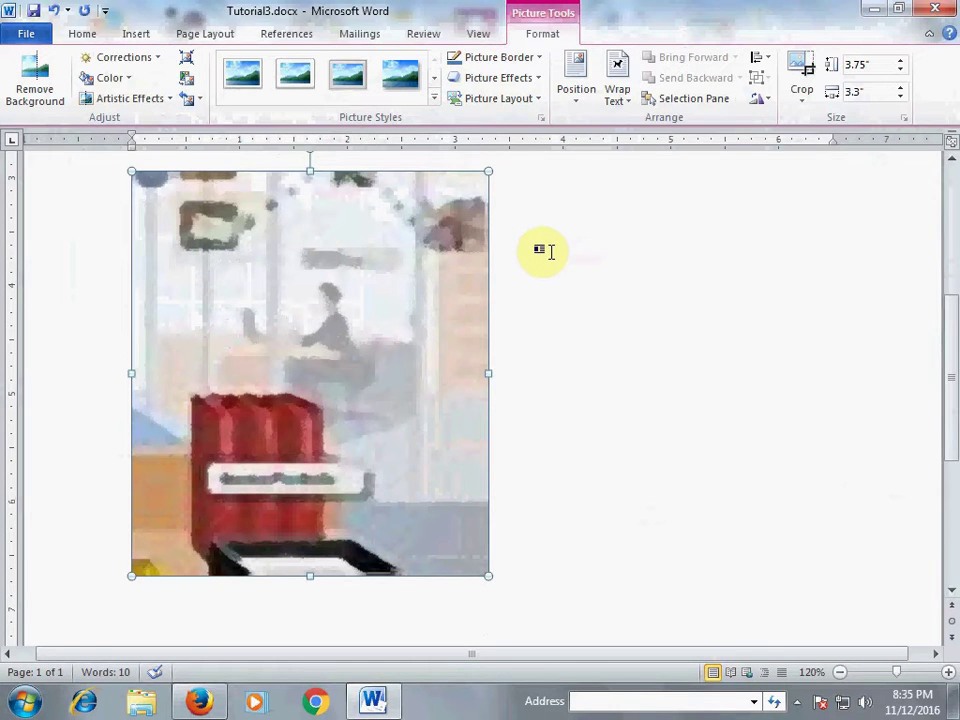
{"action": "left_click", "coordinate": [152, 98]}
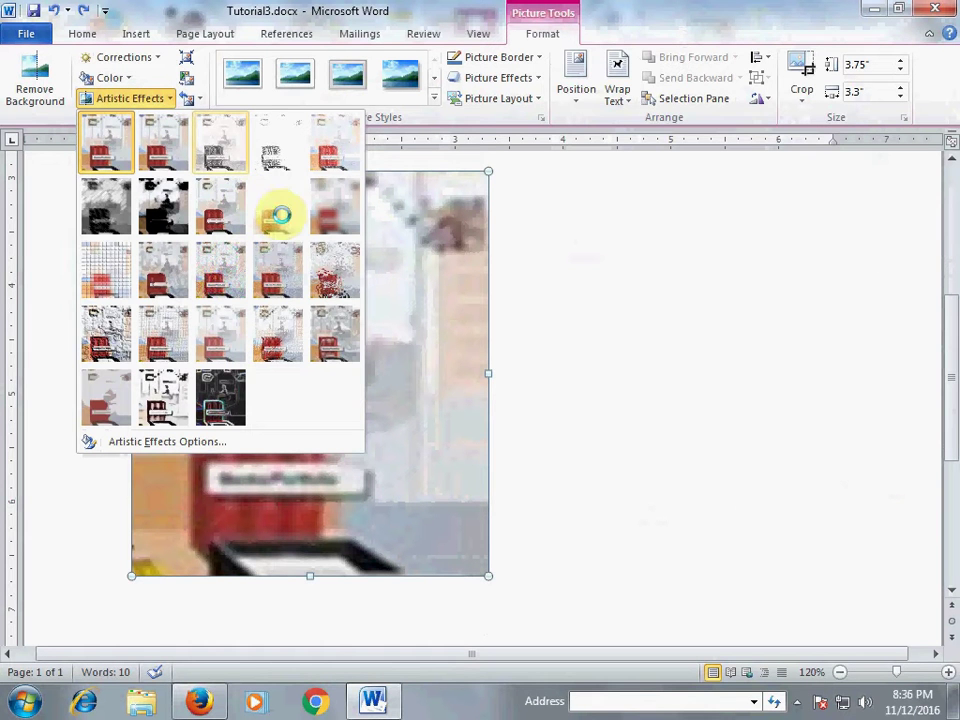
{"action": "left_click", "coordinate": [118, 352]}
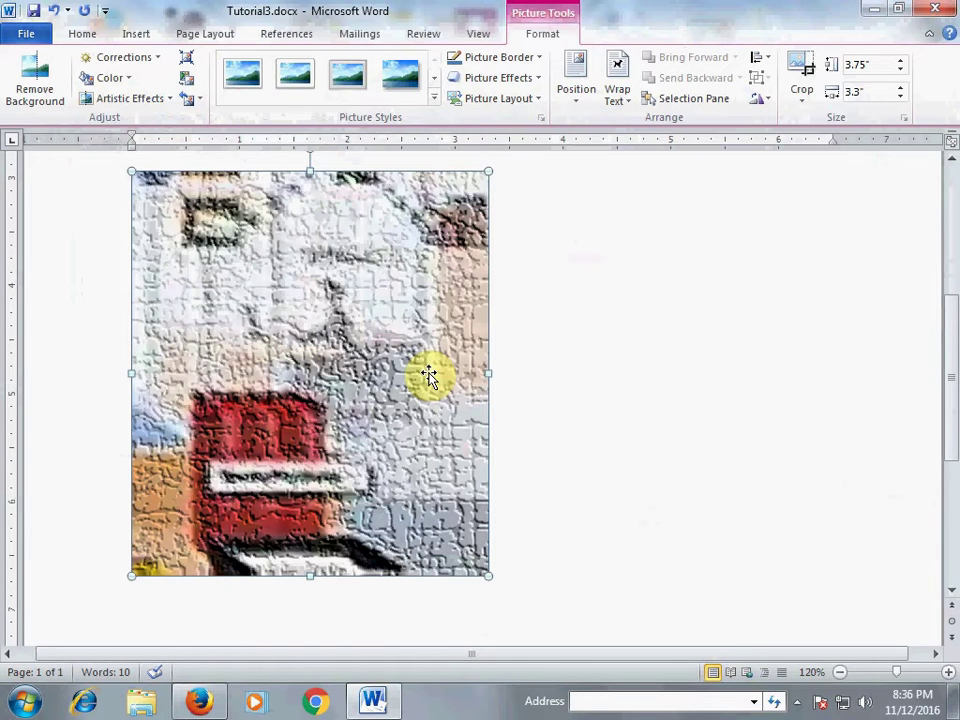
{"action": "key", "text": "ctrl+z"}
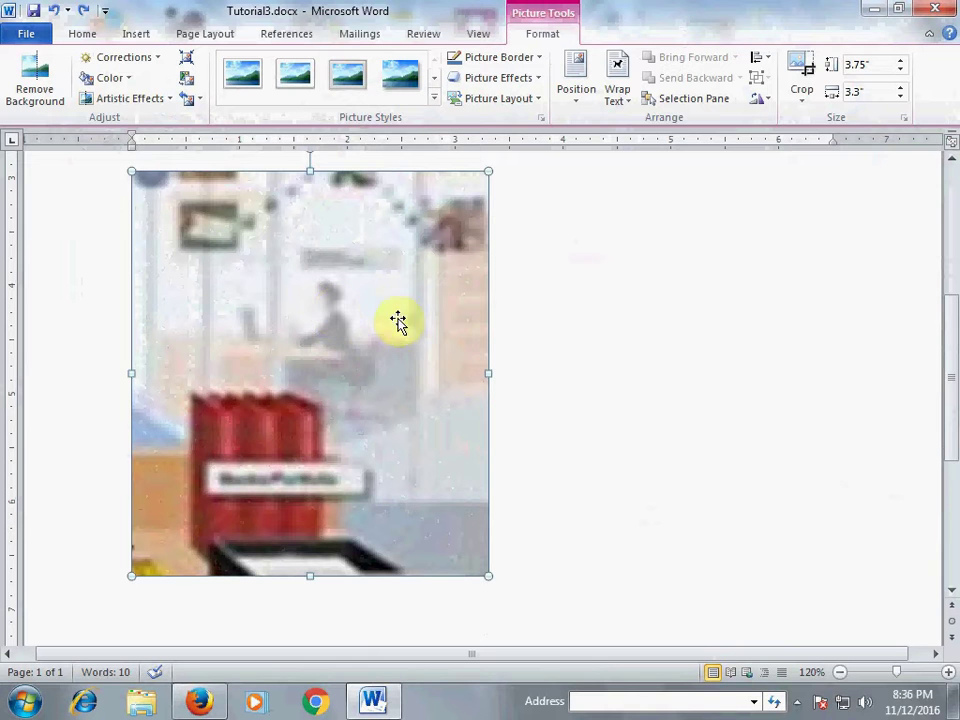
Step: Mirror the clipped picture left to right with Flip Horizontal
{"action": "left_click", "coordinate": [770, 100]}
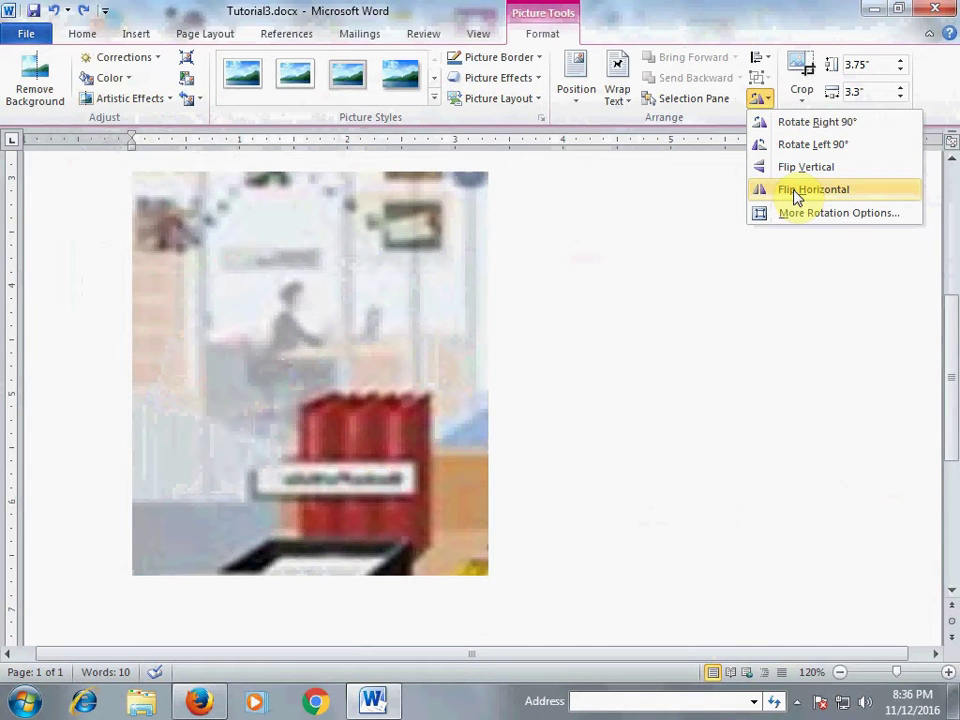
{"action": "left_click", "coordinate": [797, 190]}
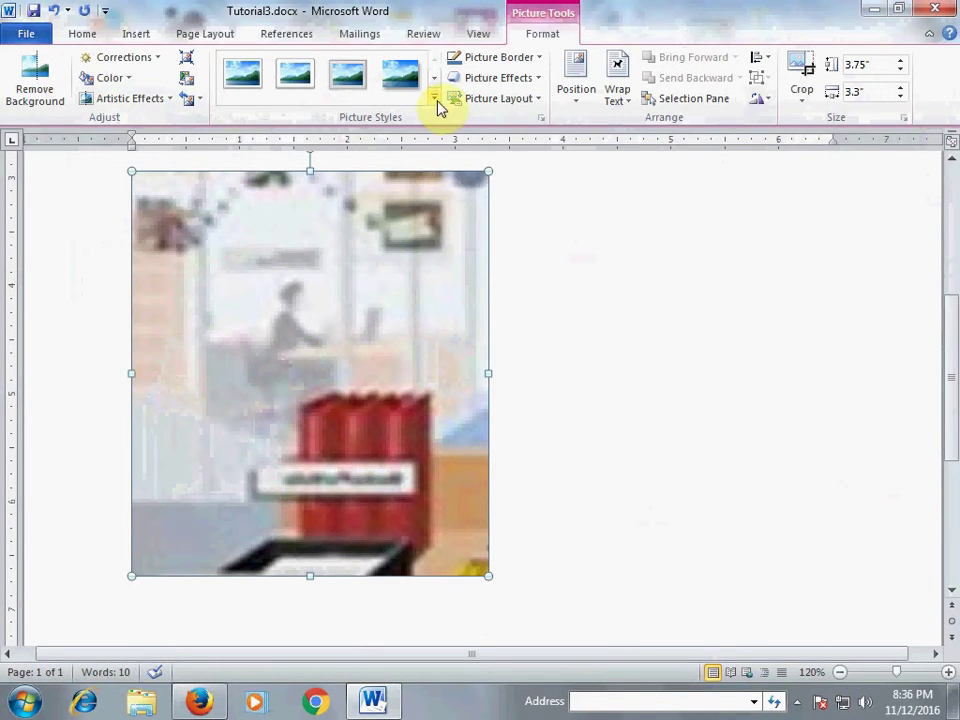
Step: Apply the Rotated, White picture style and deselect the picture
{"action": "left_click", "coordinate": [433, 98]}
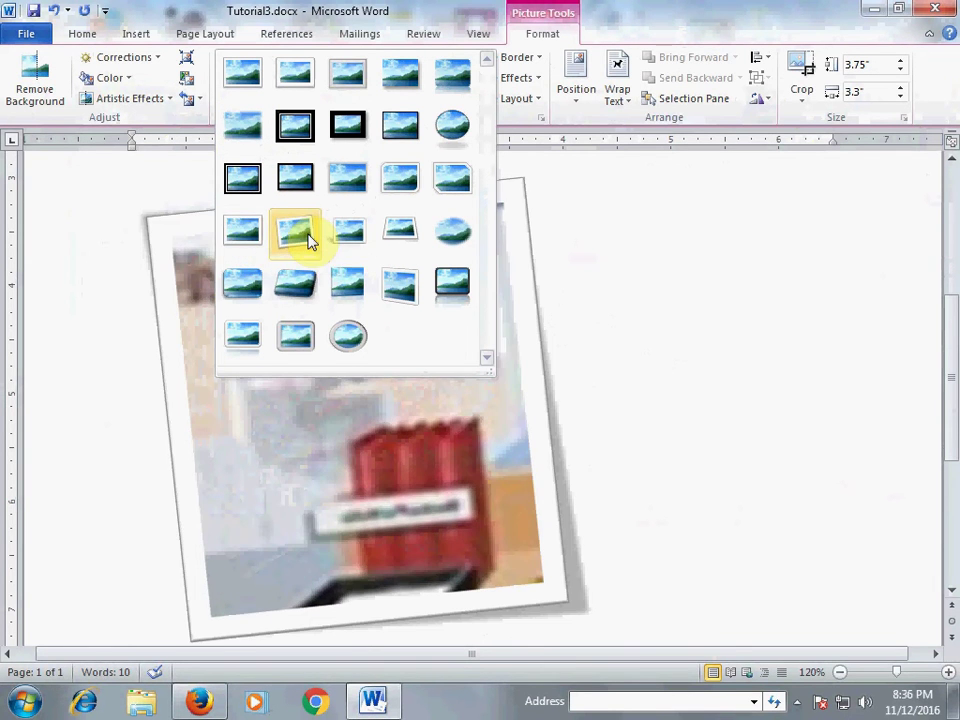
{"action": "left_click", "coordinate": [306, 236]}
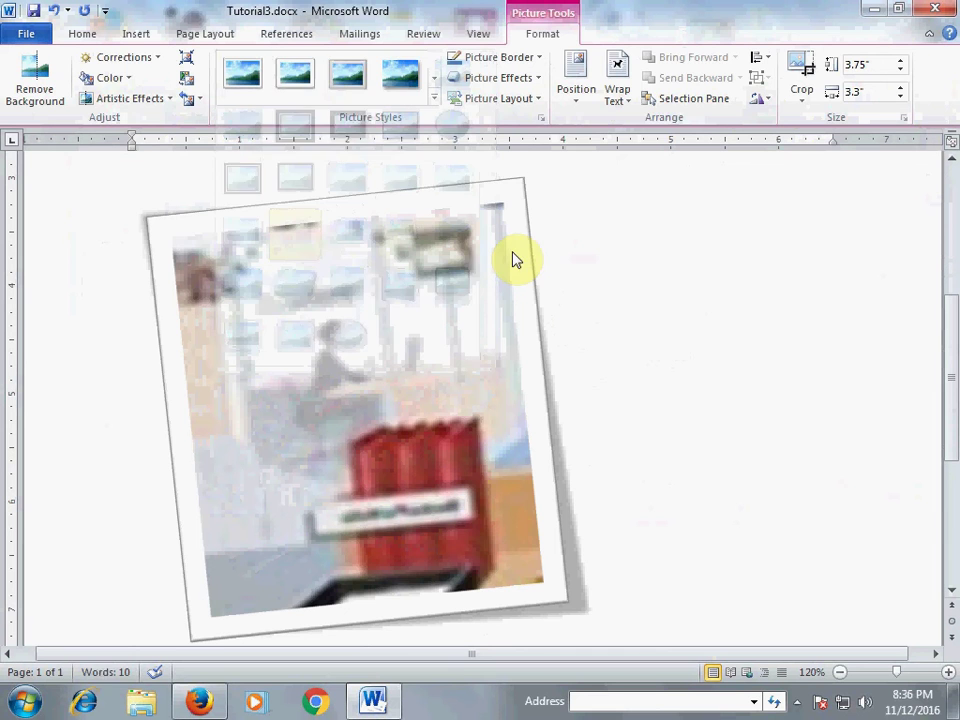
{"action": "left_click", "coordinate": [667, 311]}
{"action": "scroll", "coordinate": [667, 311], "scroll_direction": "down", "scroll_amount": 1}
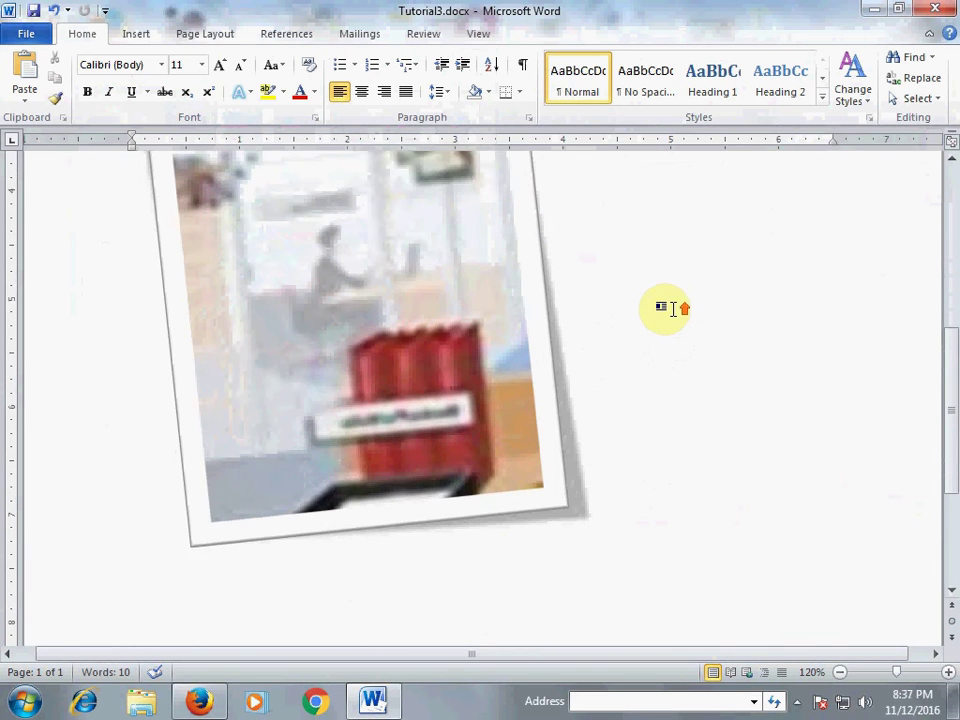
{"action": "scroll", "coordinate": [667, 311], "scroll_direction": "up", "scroll_amount": 3}
{"action": "scroll", "coordinate": [667, 311], "scroll_direction": "down", "scroll_amount": 1}
{"action": "scroll", "coordinate": [672, 306], "scroll_direction": "down", "scroll_amount": 2}
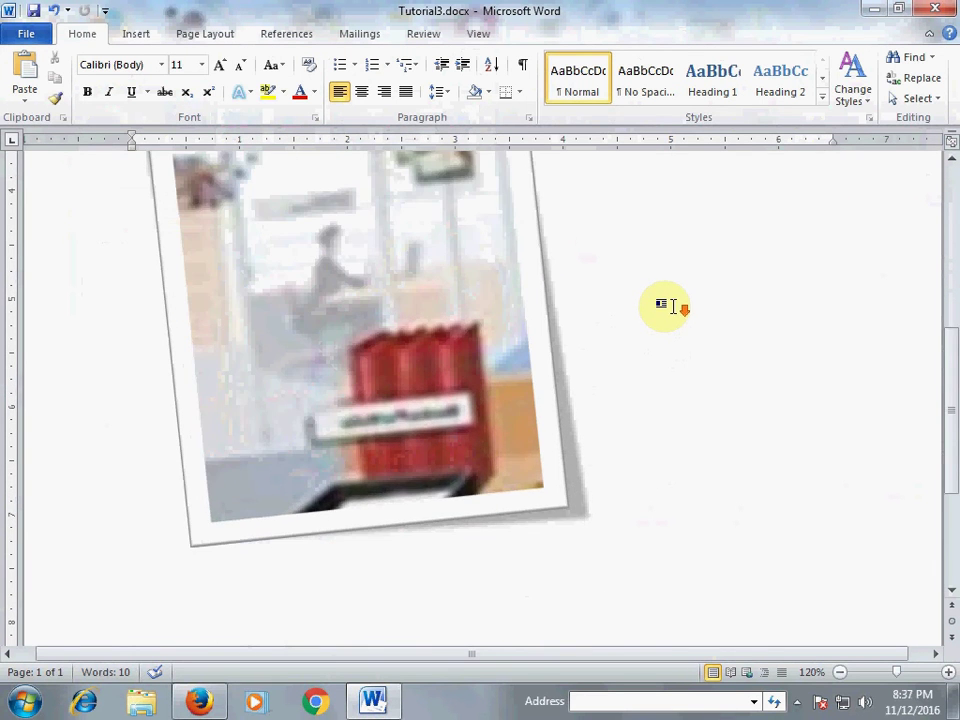
{"action": "scroll", "coordinate": [672, 306], "scroll_direction": "up", "scroll_amount": 1}
{"action": "scroll", "coordinate": [672, 306], "scroll_direction": "up", "scroll_amount": 1}
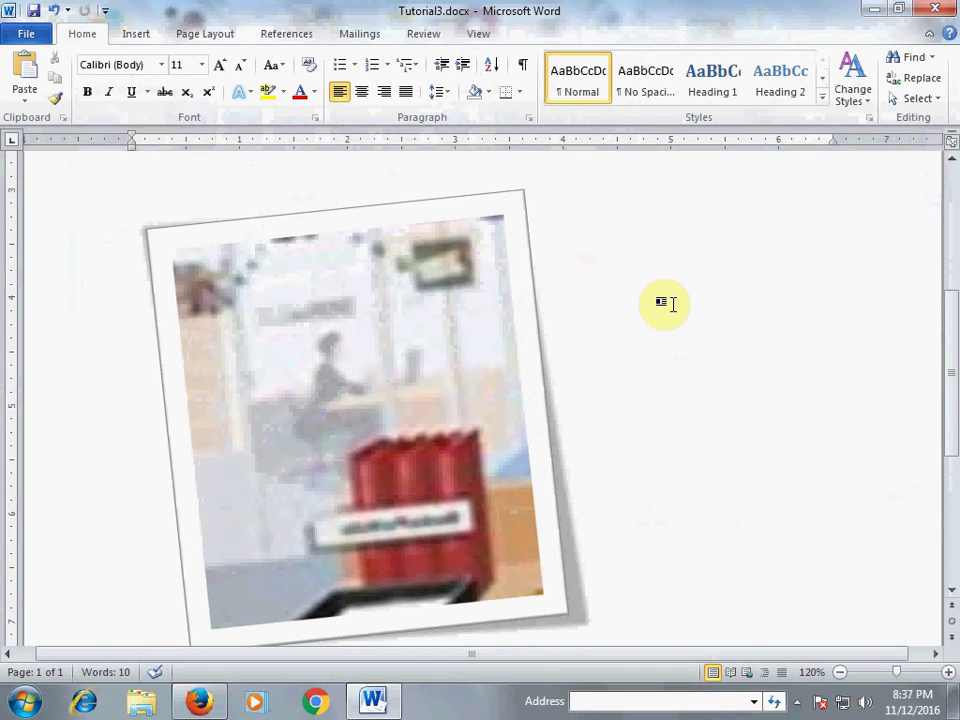
{"action": "scroll", "coordinate": [673, 302], "scroll_direction": "down", "scroll_amount": 2}
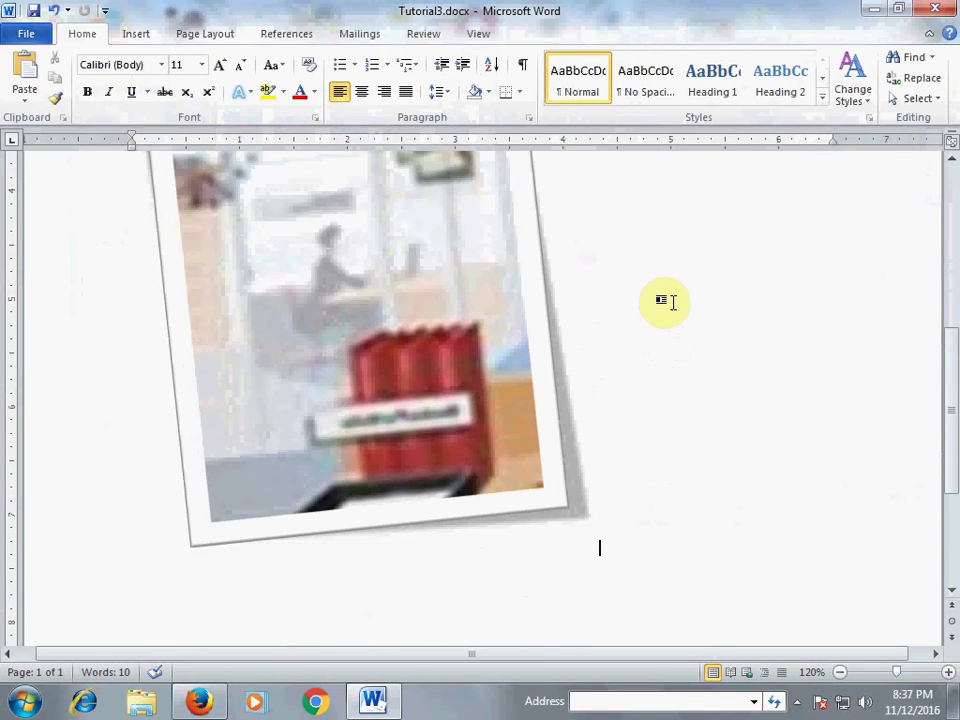
{"action": "scroll", "coordinate": [673, 302], "scroll_direction": "up", "scroll_amount": 2}
{"action": "scroll", "coordinate": [675, 302], "scroll_direction": "up", "scroll_amount": 6}
{"action": "scroll", "coordinate": [676, 302], "scroll_direction": "down", "scroll_amount": 2}
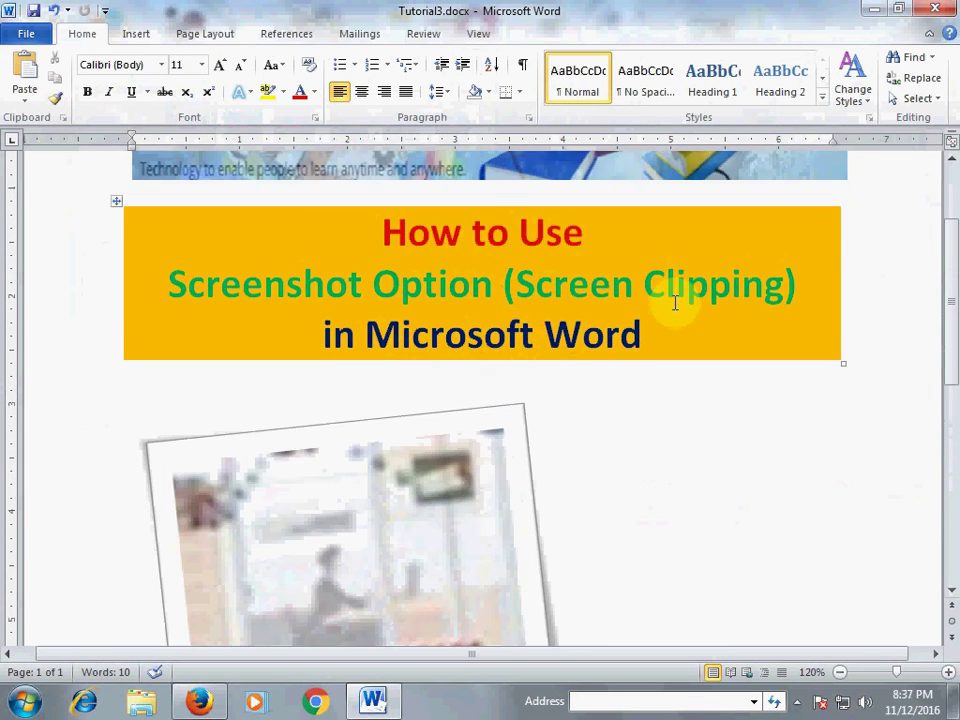
{"action": "scroll", "coordinate": [673, 301], "scroll_direction": "down", "scroll_amount": 3}
{"action": "scroll", "coordinate": [673, 301], "scroll_direction": "up", "scroll_amount": 1}
{"action": "scroll", "coordinate": [675, 303], "scroll_direction": "up", "scroll_amount": 2}
{"action": "scroll", "coordinate": [675, 302], "scroll_direction": "up", "scroll_amount": 1}
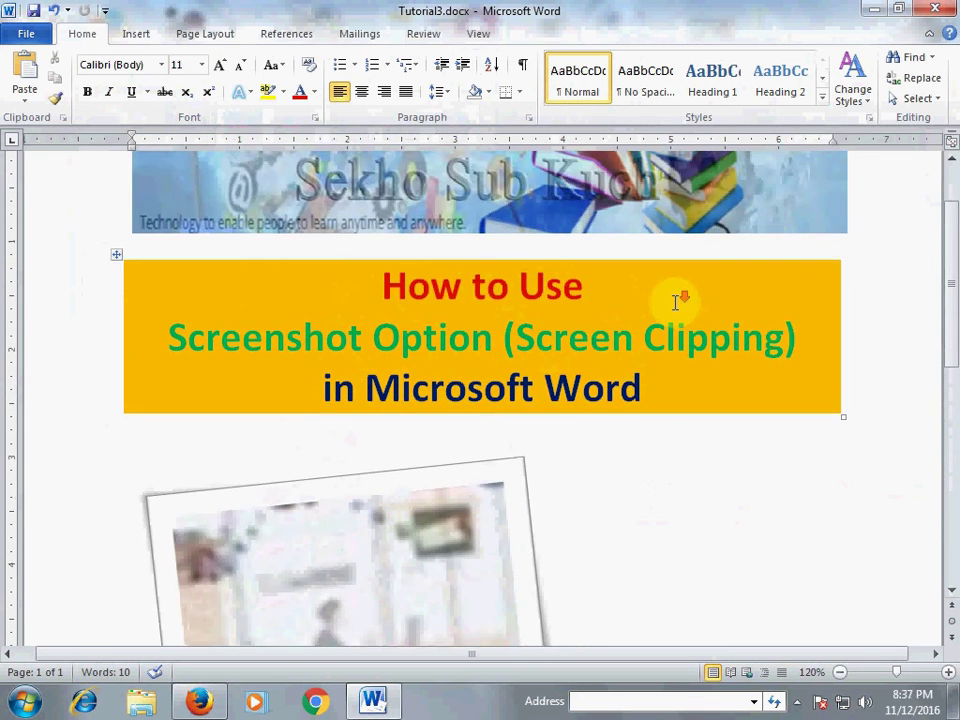
{"action": "scroll", "coordinate": [675, 302], "scroll_direction": "down", "scroll_amount": 3}
{"action": "scroll", "coordinate": [674, 302], "scroll_direction": "down", "scroll_amount": 3}
{"action": "scroll", "coordinate": [673, 302], "scroll_direction": "up", "scroll_amount": 1}
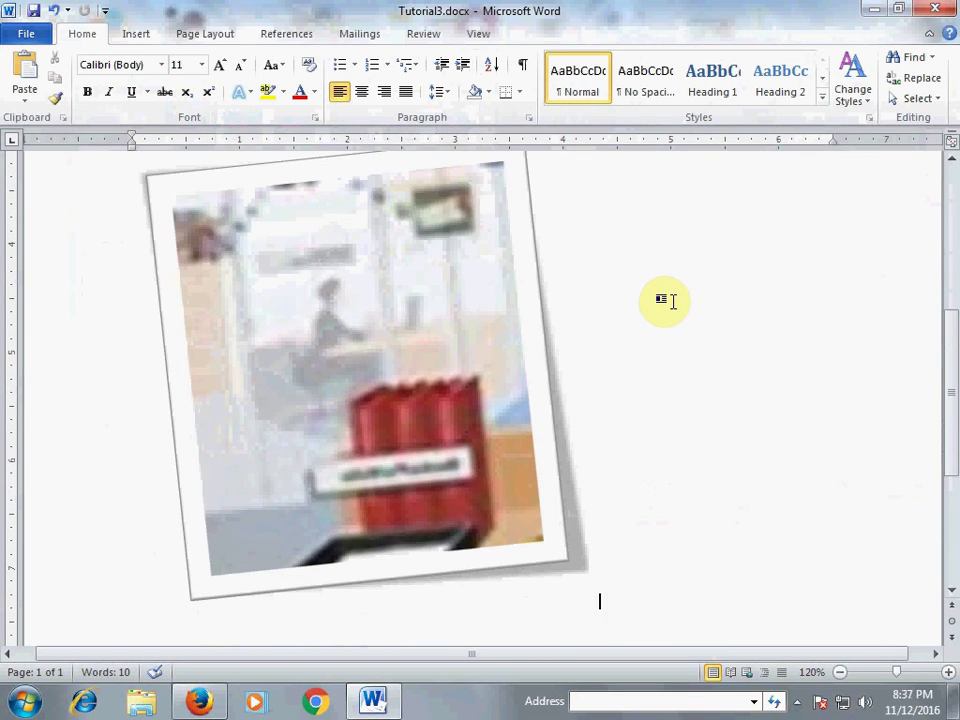
{"action": "scroll", "coordinate": [673, 301], "scroll_direction": "up", "scroll_amount": 2}
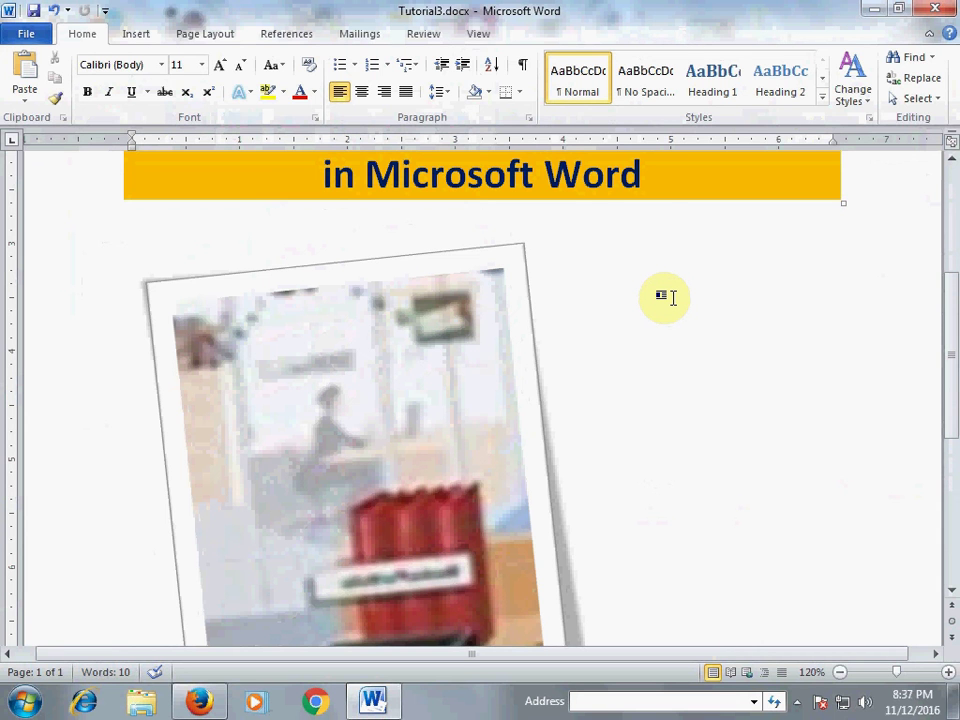
{"action": "scroll", "coordinate": [673, 297], "scroll_direction": "down", "scroll_amount": 1}
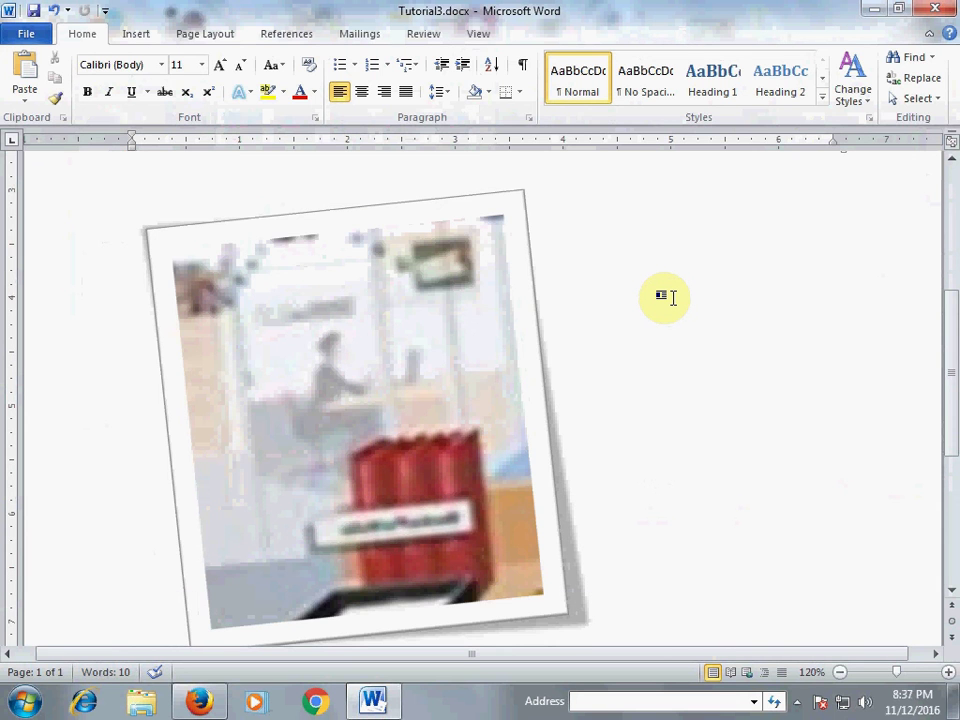